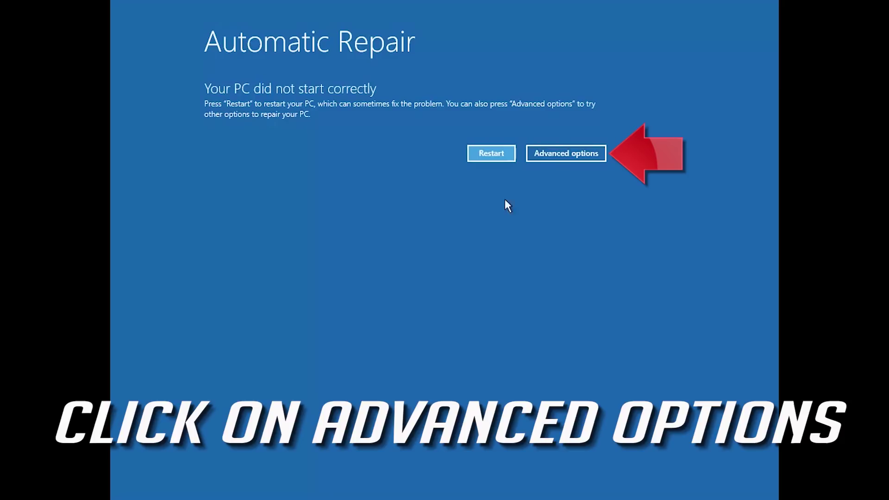
Start Startup Repair from the advanced troubleshooting options, choosing the listed account and continuing past its password request
{"action": "left_click", "coordinate": [557, 153]}
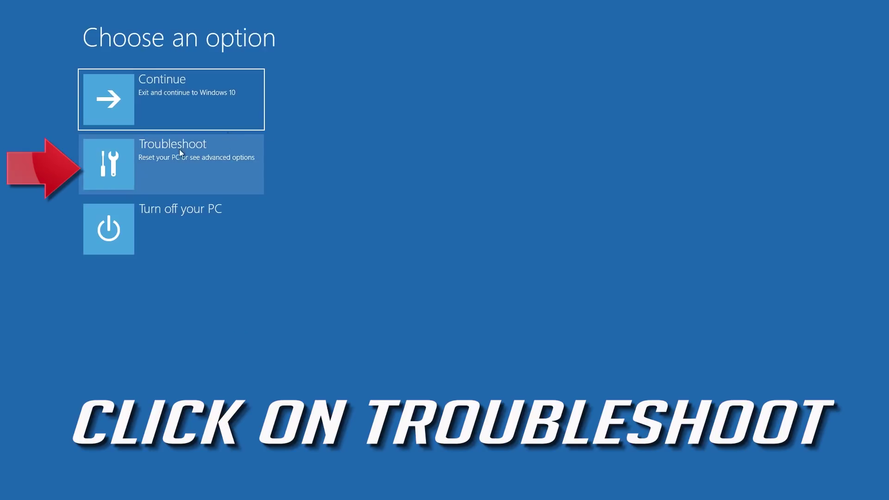
{"action": "left_click", "coordinate": [140, 166]}
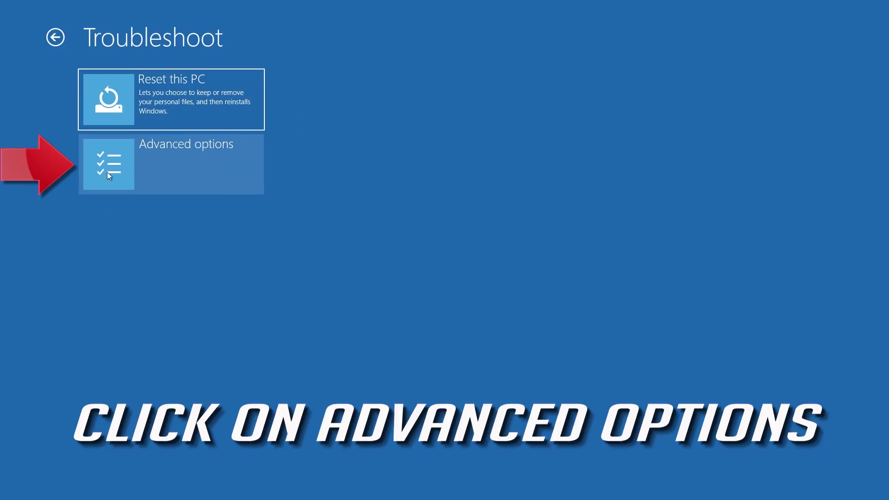
{"action": "left_click", "coordinate": [206, 163]}
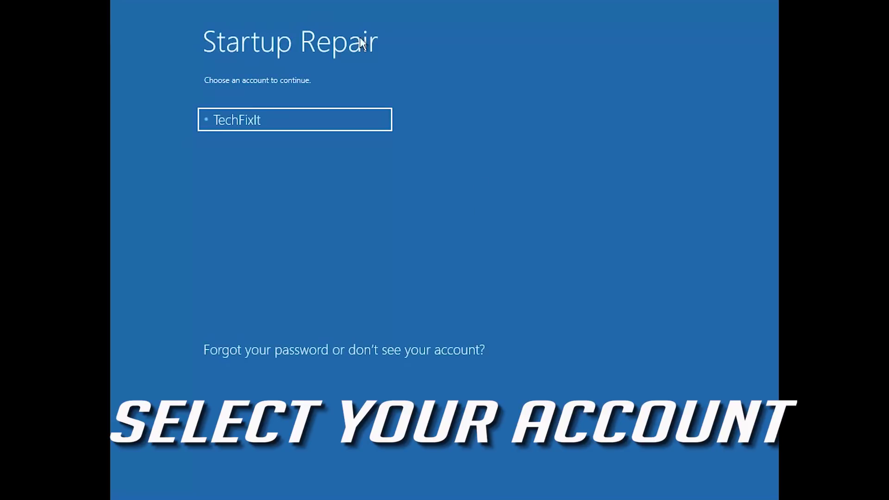
{"action": "left_click", "coordinate": [297, 121]}
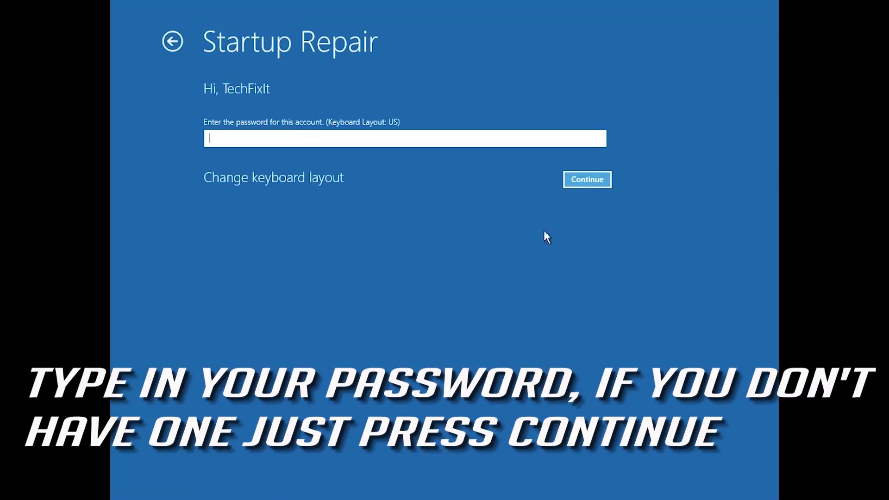
{"action": "left_click", "coordinate": [605, 175]}
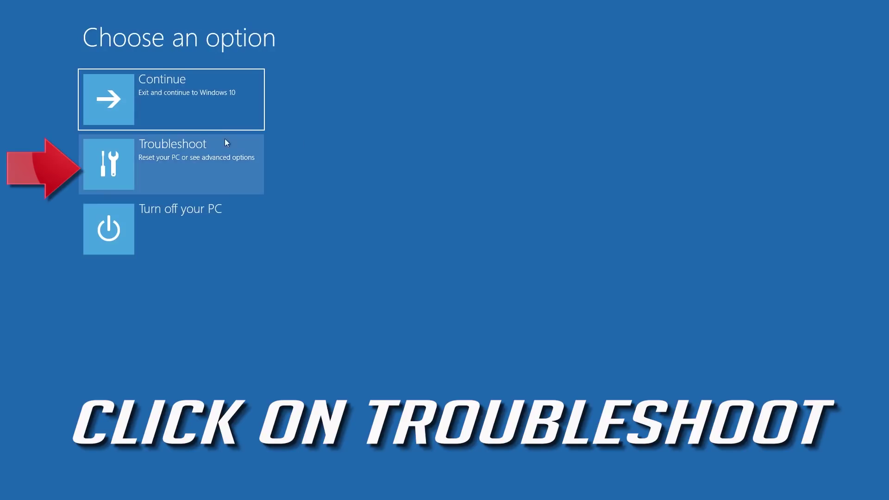
Open the Command Prompt from the advanced troubleshooting options
{"action": "left_click", "coordinate": [140, 166]}
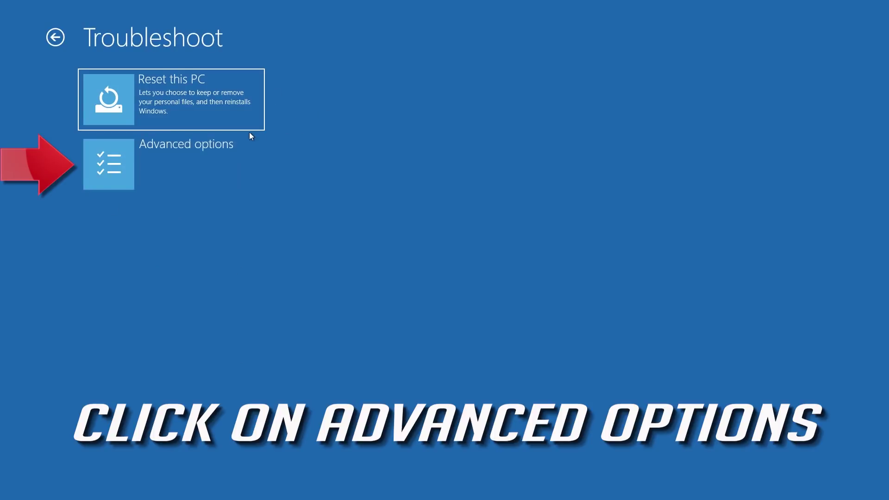
{"action": "left_click", "coordinate": [206, 162]}
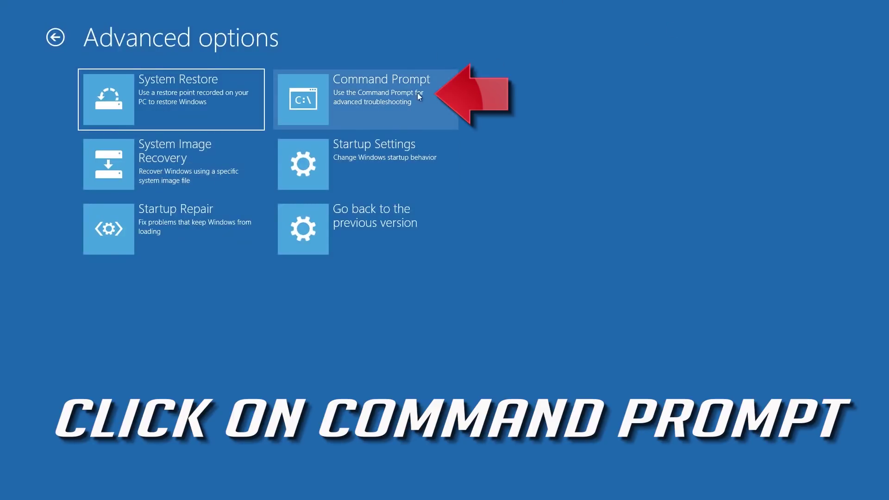
{"action": "left_click", "coordinate": [395, 88]}
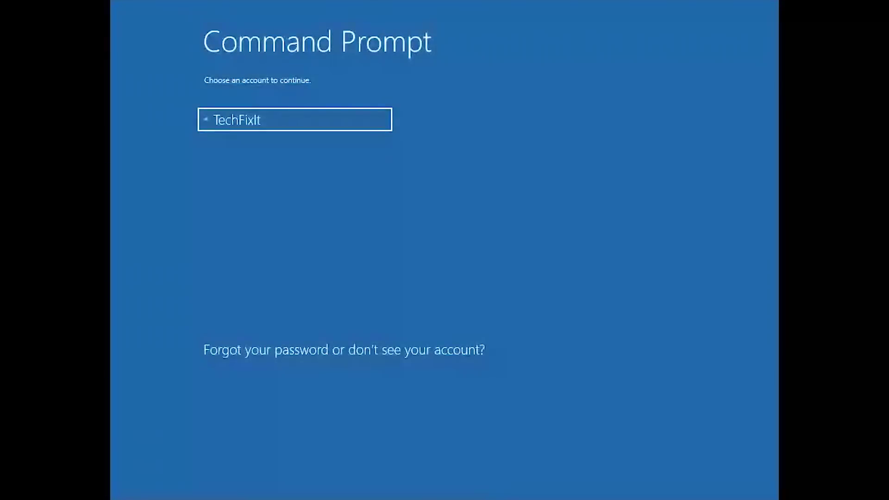
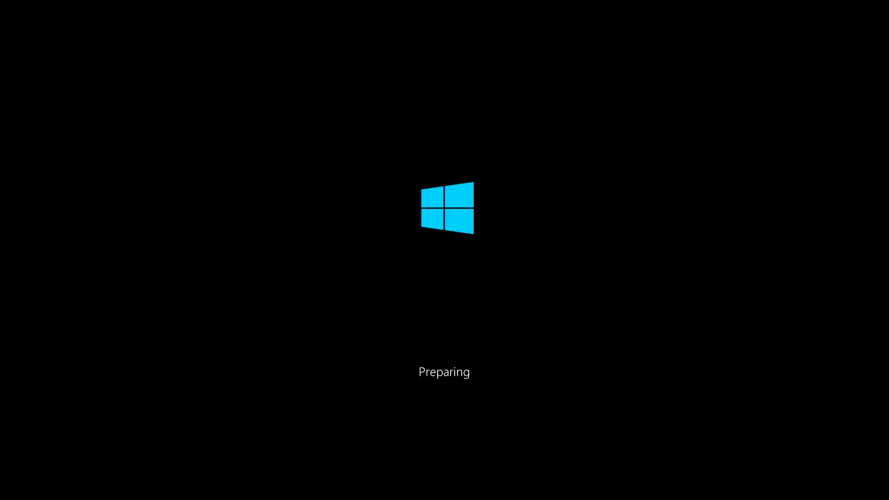
{"action": "key", "text": "shift+F10"}
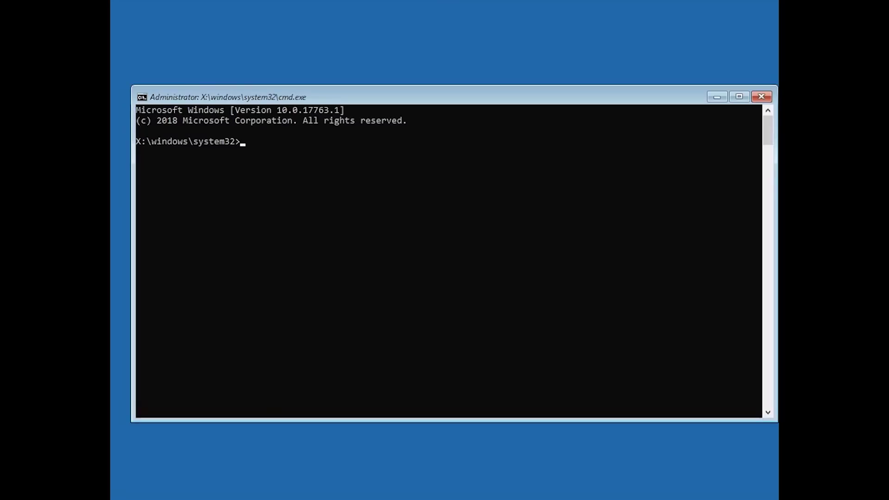
Repair the master boot record with bootrec /fixmbr and try to repair the boot sector with bootrec /fixboot
{"action": "type", "text": "b"}
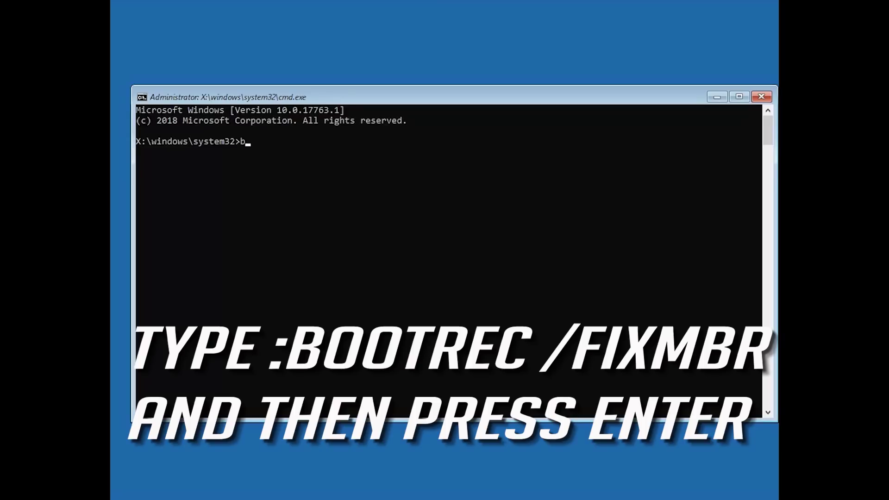
{"action": "type", "text": "ootrec /fixmbr"}
{"action": "key", "text": "Return"}
{"action": "type", "text": "boot"}
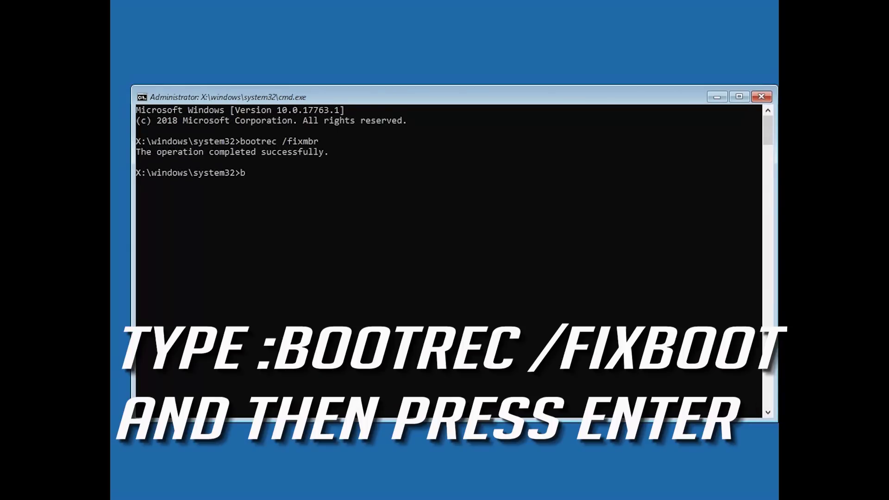
{"action": "type", "text": "rec /fixboot"}
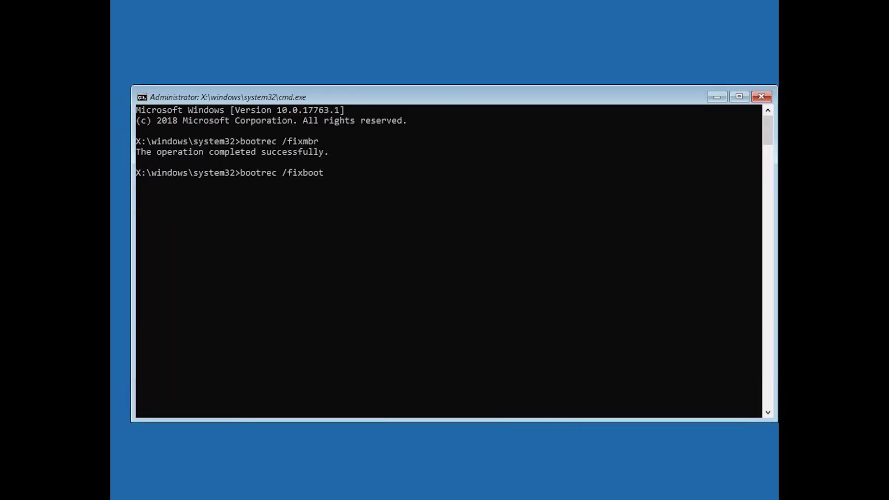
{"action": "key", "text": "Return"}
Back up the boot configuration data to c:\bcdbackup1 with bcdedit /export
{"action": "type", "text": "bcdedit"}
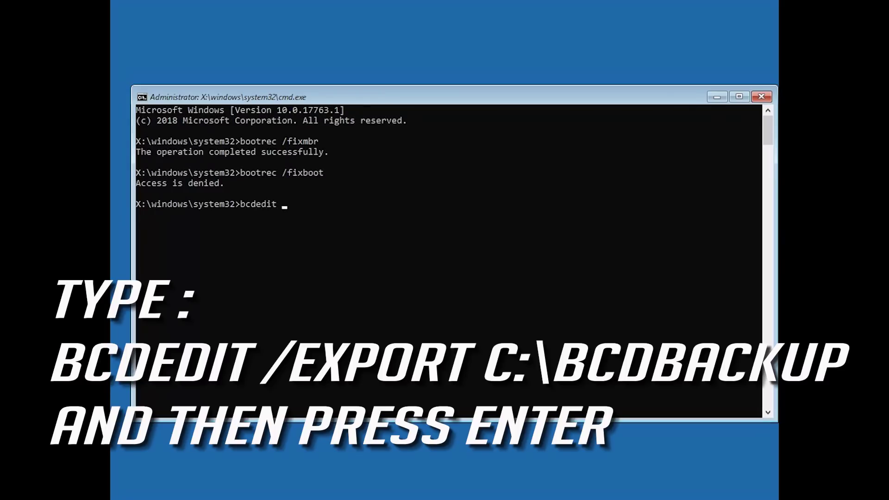
{"action": "type", "text": " /"}
{"action": "type", "text": "export"}
{"action": "type", "text": " c:"}
{"action": "type", "text": "\bcd"}
{"action": "type", "text": "back"}
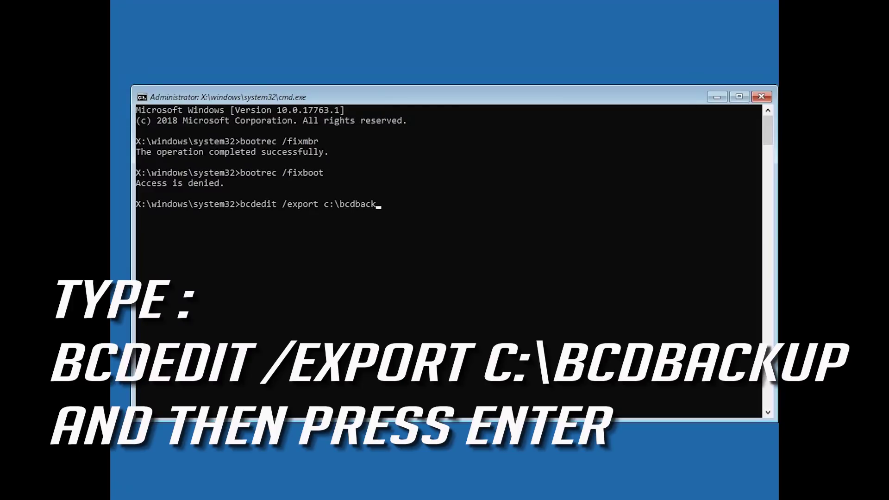
{"action": "type", "text": "up1"}
{"action": "key", "text": "Return"}
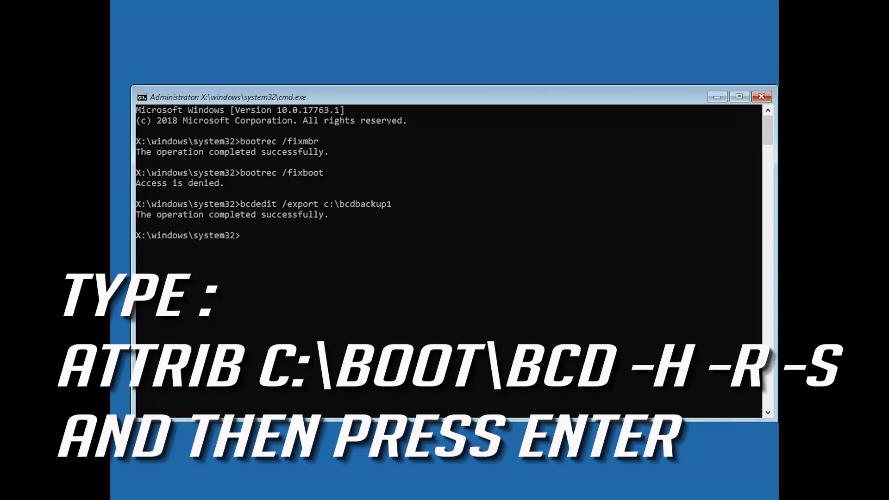
Remove the hidden, read-only and system attributes from c:\boot\bcd with attrib -h -r -s and rename the file to bcd.old with ren
{"action": "type", "text": "attrib c:\\boot\\bcd -h -r -s"}
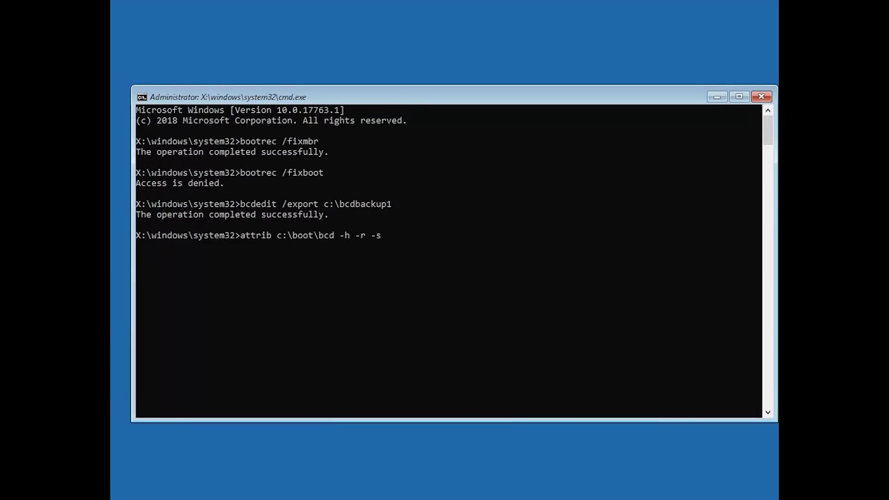
{"action": "key", "text": "Return"}
{"action": "type", "text": "ren c:"}
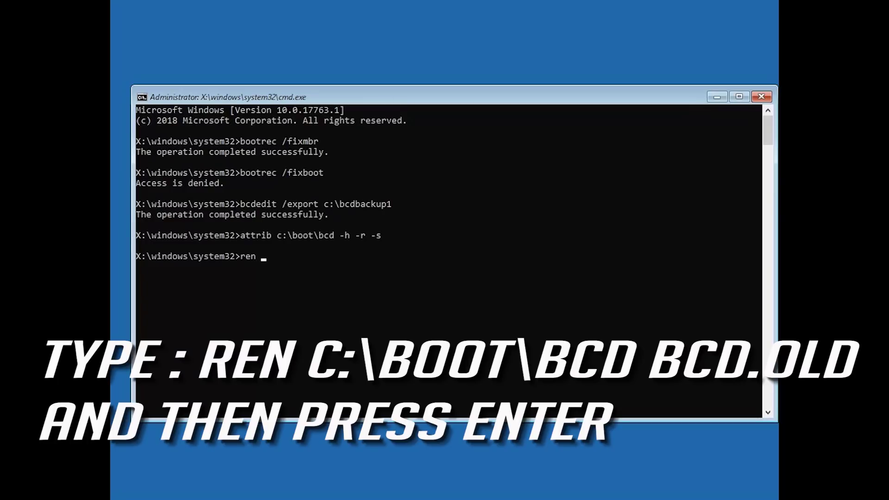
{"action": "type", "text": "\\boot\\bcd bcd.old"}
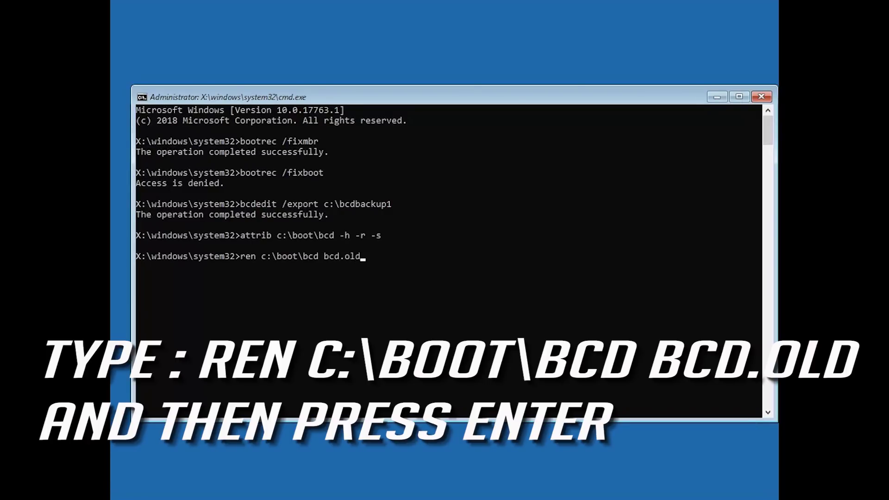
{"action": "key", "text": "Return"}
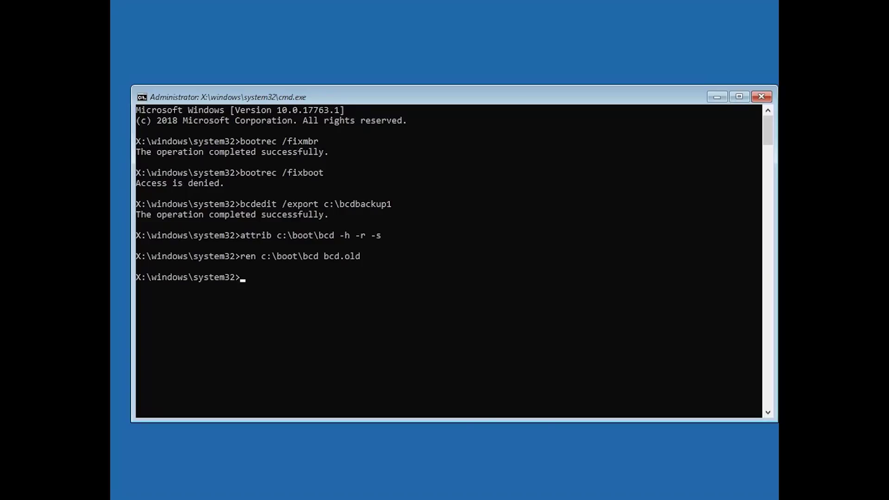
Rebuild the boot configuration with bootrec /rebuildbcd and answer y to add the found Windows installation to the boot list
{"action": "type", "text": "boot"}
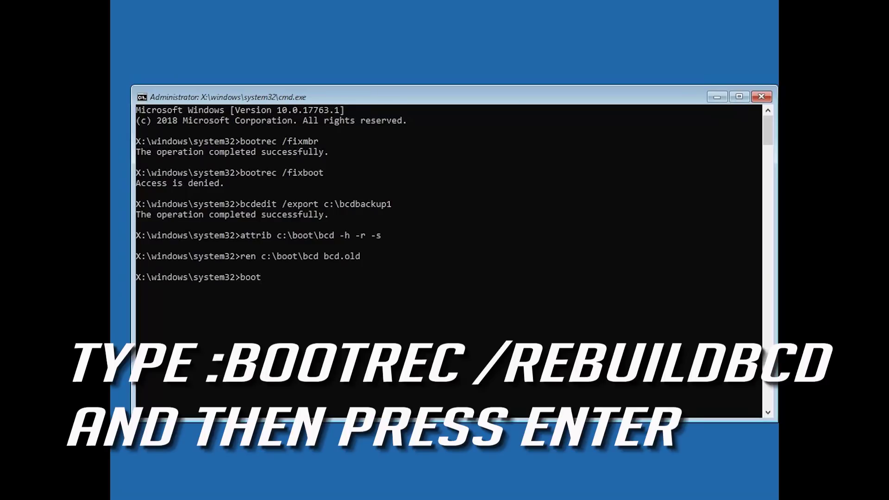
{"action": "type", "text": "rec /"}
{"action": "type", "text": "rebuildbcd"}
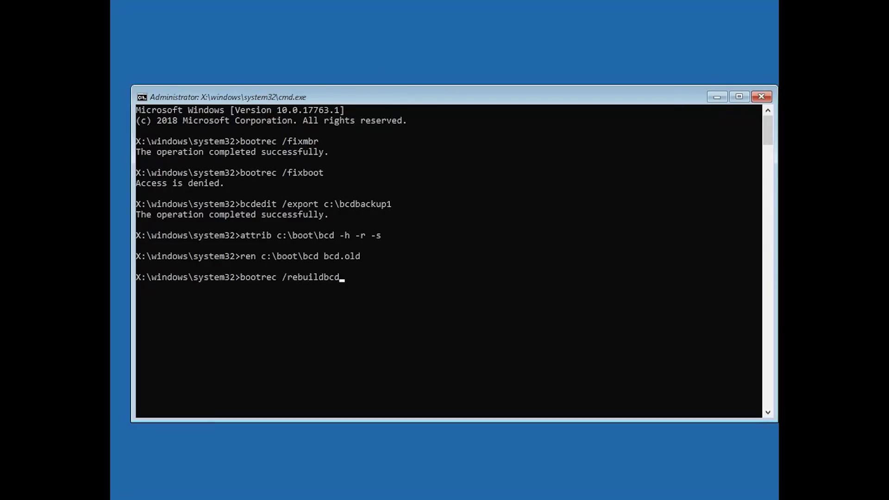
{"action": "key", "text": "Return"}
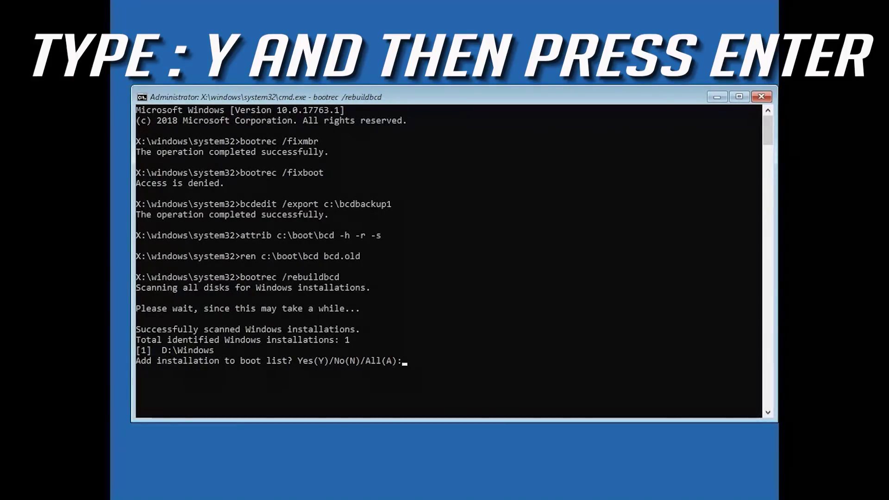
{"action": "type", "text": "y"}
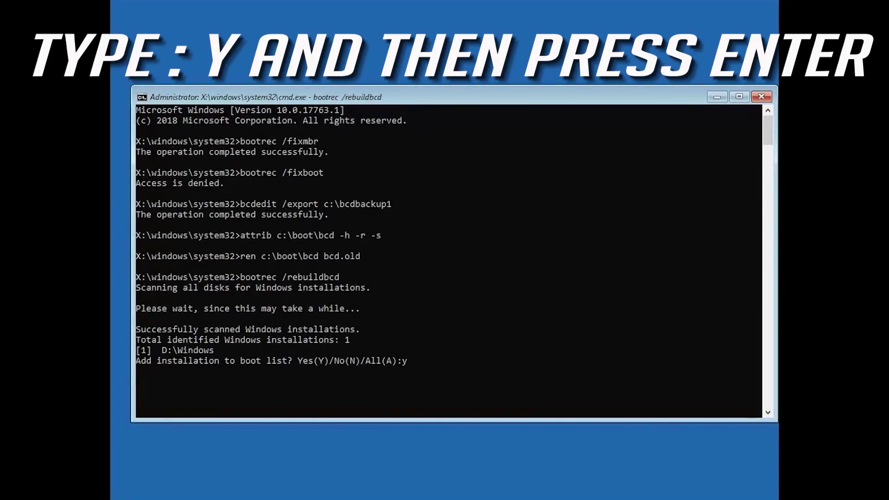
{"action": "key", "text": "Return"}
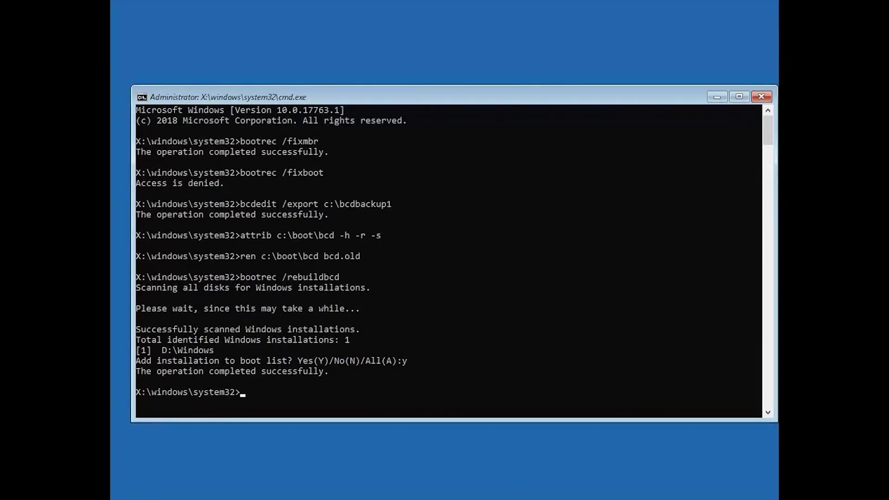
Exit the command console and continue to Windows 10 to restart the PC
{"action": "type", "text": "exit"}
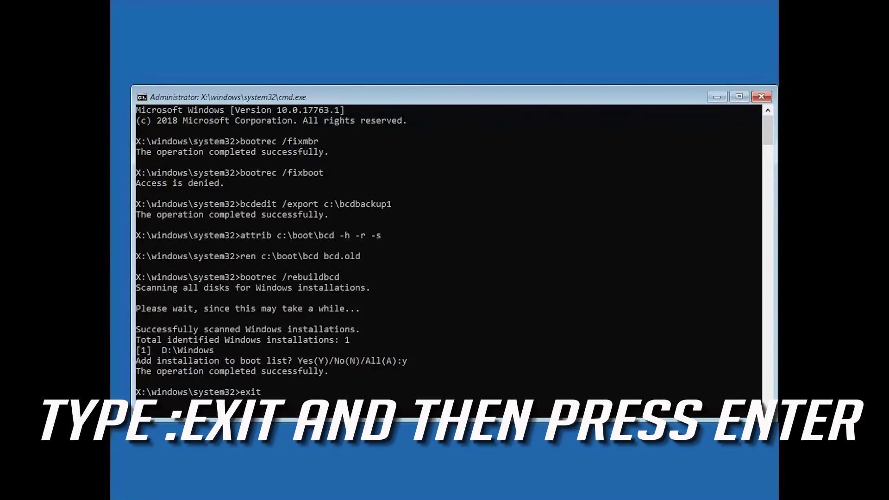
{"action": "key", "text": "Return"}
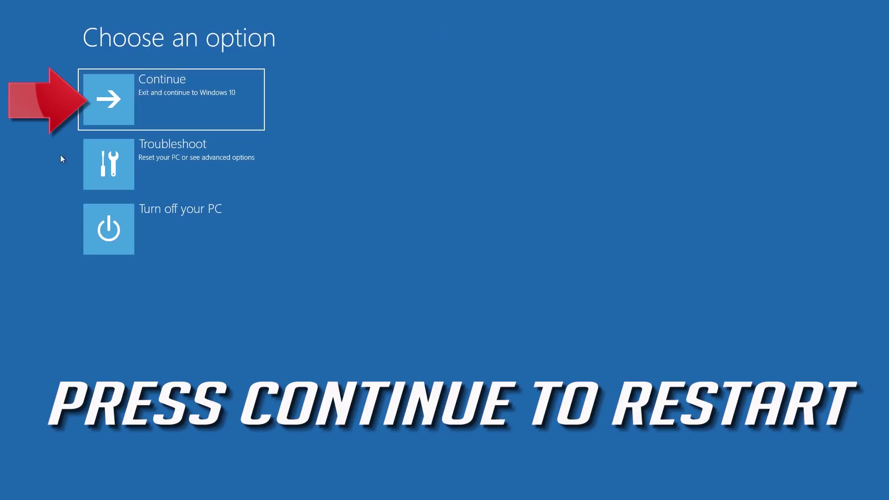
{"action": "left_click", "coordinate": [197, 101]}
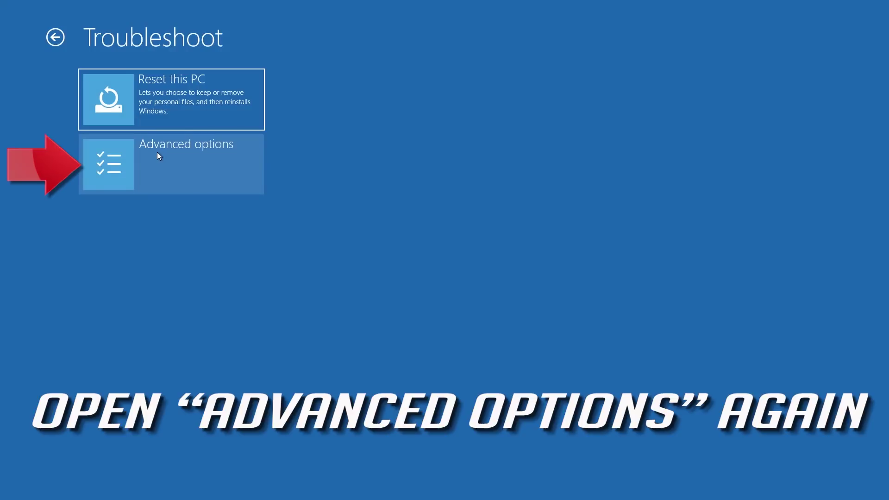
Open System Restore from the advanced troubleshooting options using the listed account
{"action": "left_click", "coordinate": [190, 165]}
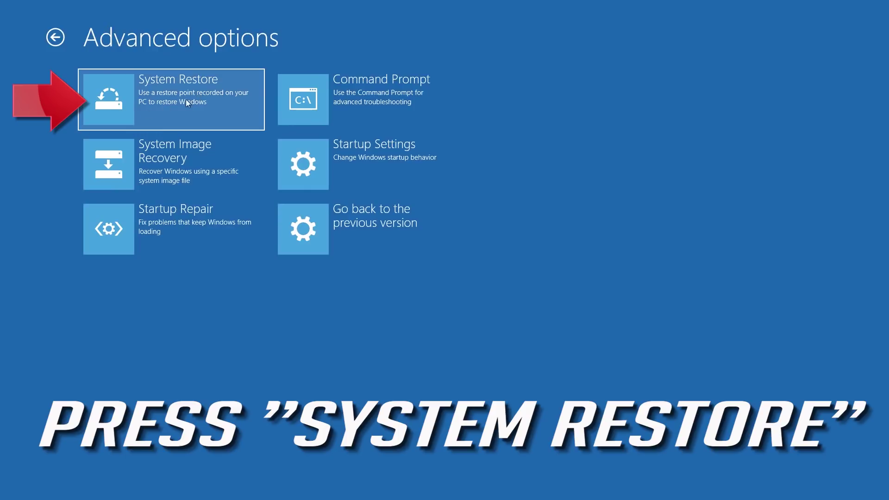
{"action": "left_click", "coordinate": [228, 90]}
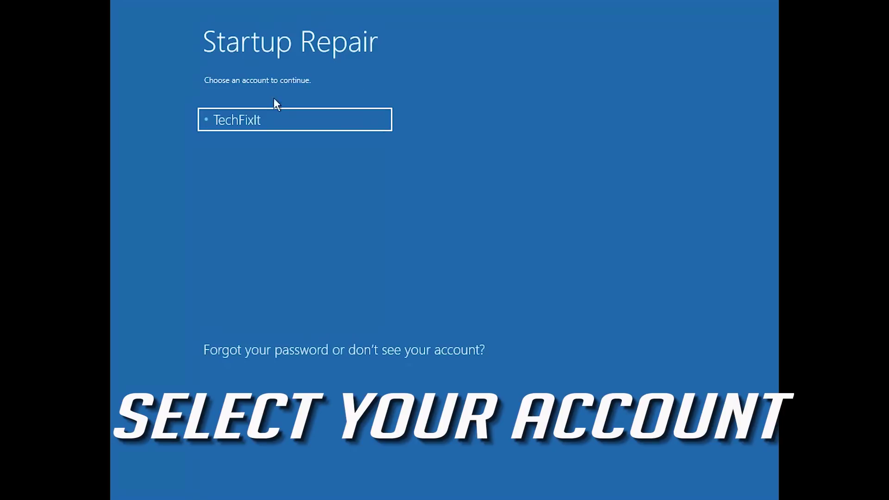
{"action": "left_click", "coordinate": [299, 124]}
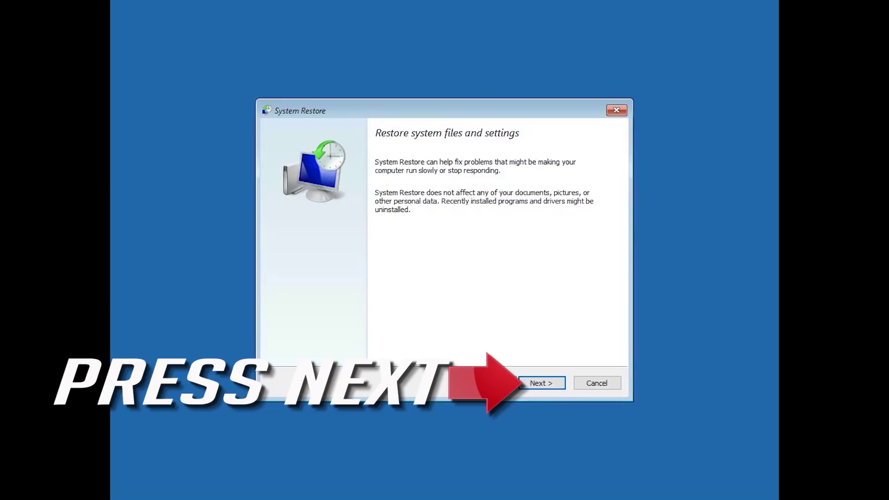
Restore the PC to the 10/11/2018 11:51:13 PM restore point with System Restore and restart it
{"action": "left_click", "coordinate": [558, 383]}
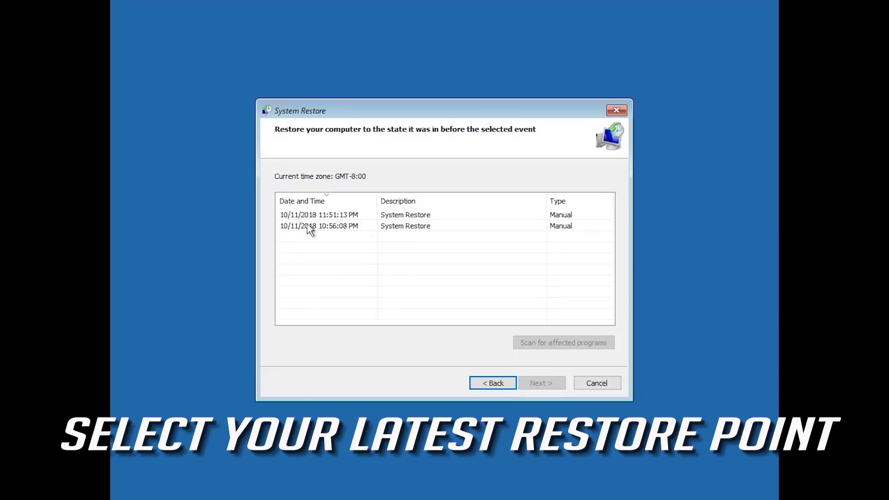
{"action": "left_click", "coordinate": [332, 214]}
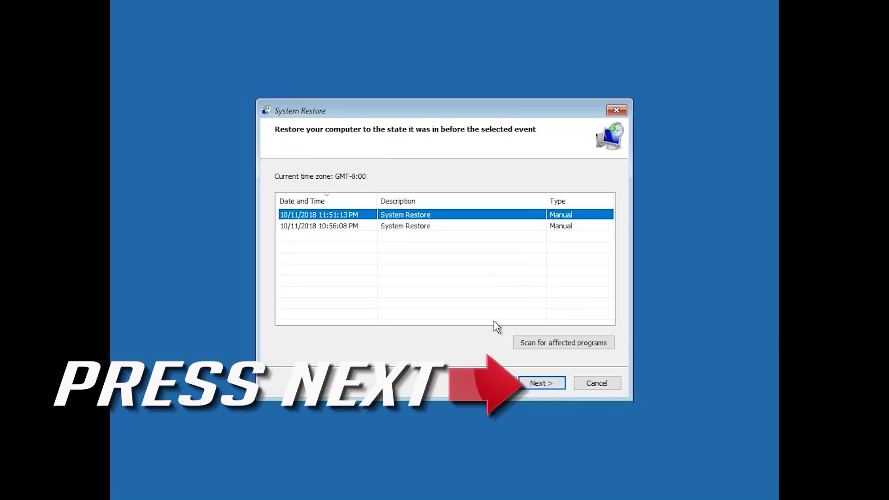
{"action": "left_click", "coordinate": [557, 384]}
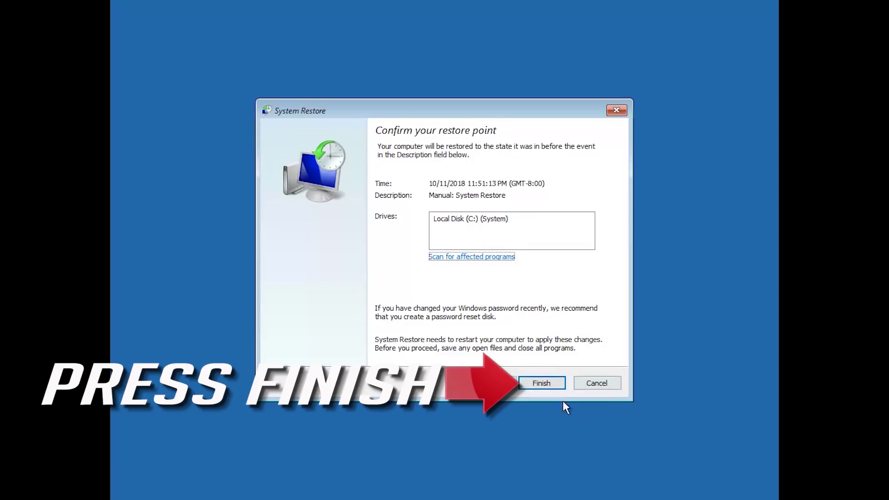
{"action": "left_click", "coordinate": [543, 385]}
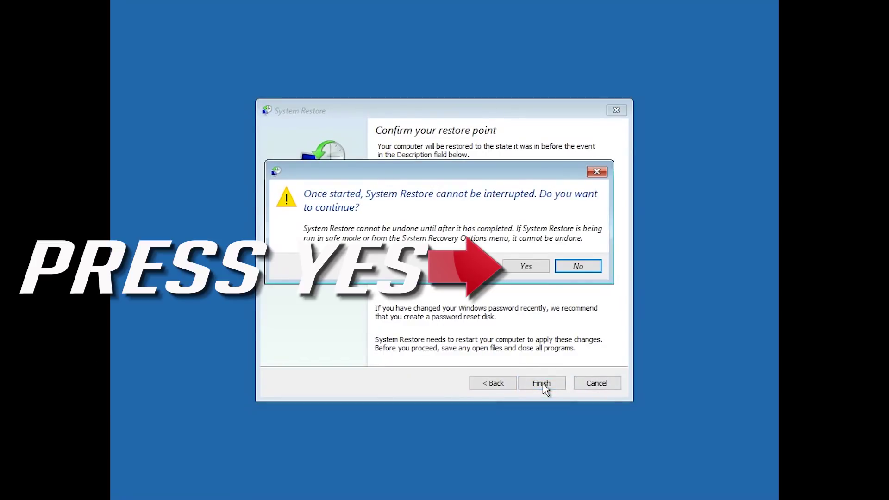
{"action": "left_click", "coordinate": [526, 267]}
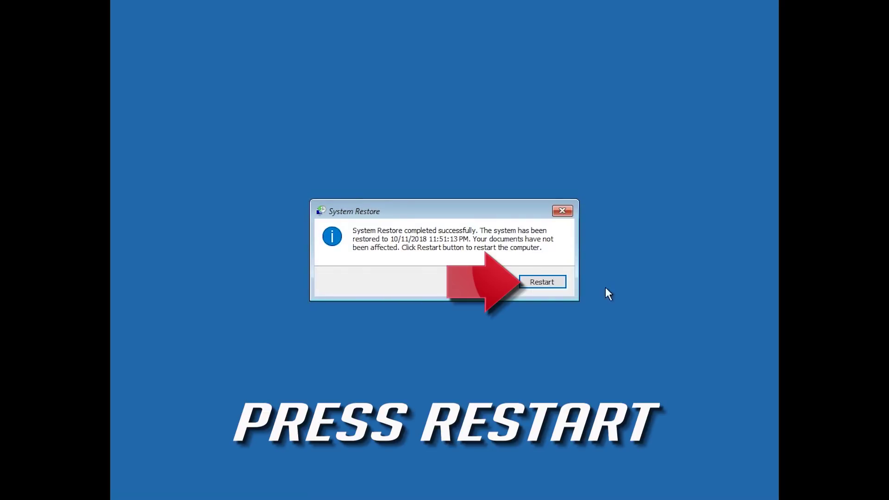
{"action": "left_click", "coordinate": [543, 282]}
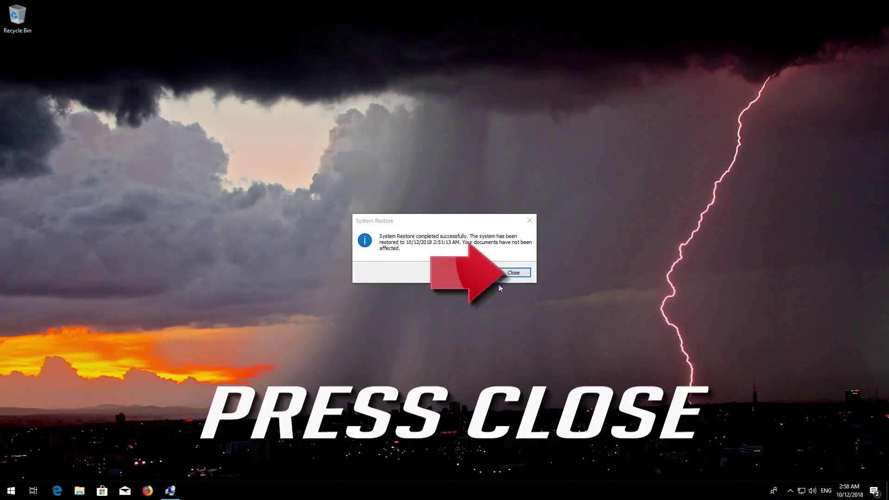
{"action": "left_click", "coordinate": [509, 274]}
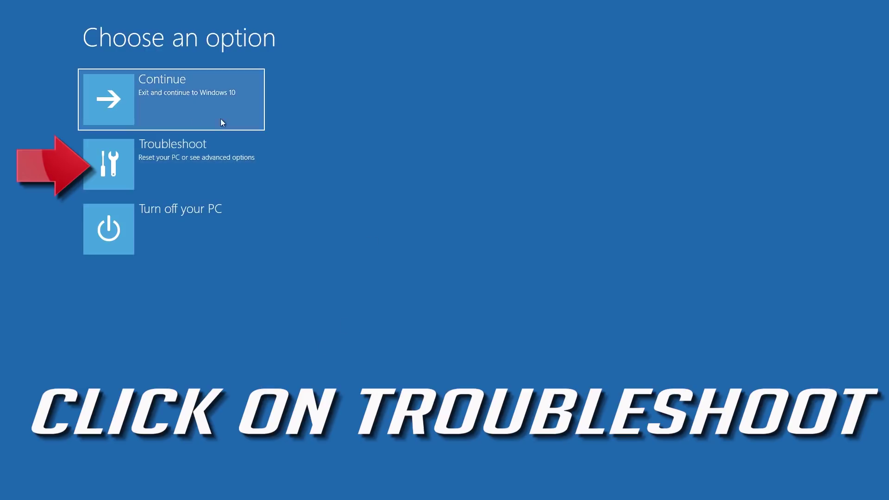
Reset this PC from the troubleshooting options, keeping personal files and using the listed account without a password
{"action": "left_click", "coordinate": [198, 151]}
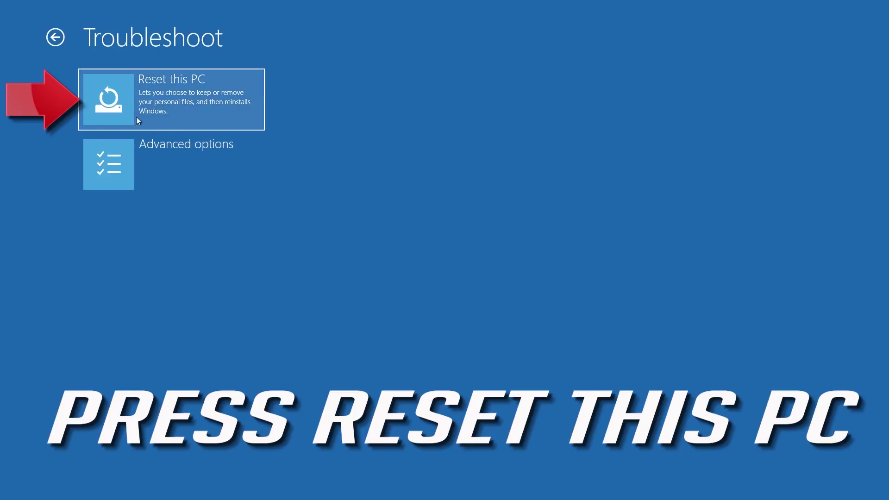
{"action": "left_click", "coordinate": [179, 112]}
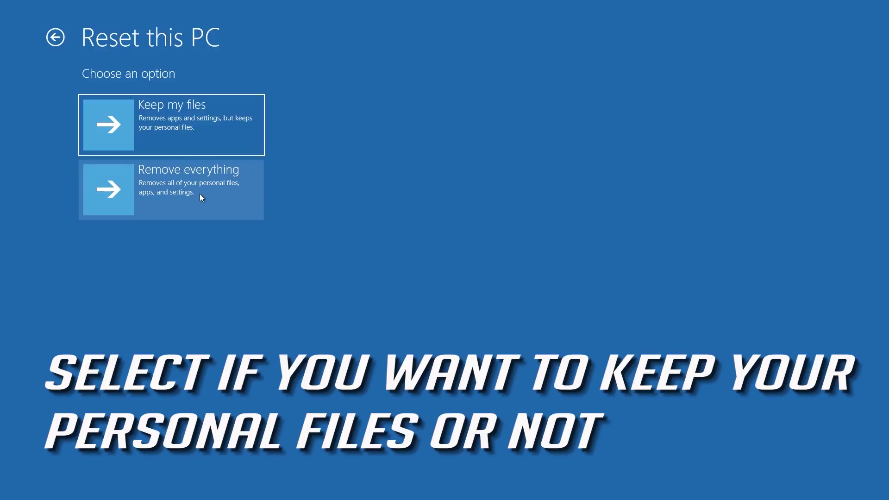
{"action": "left_click", "coordinate": [196, 126]}
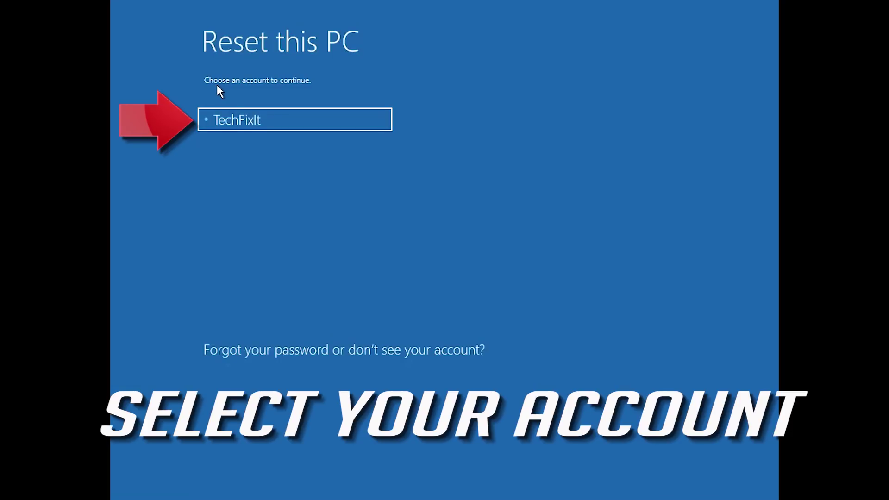
{"action": "left_click", "coordinate": [235, 118]}
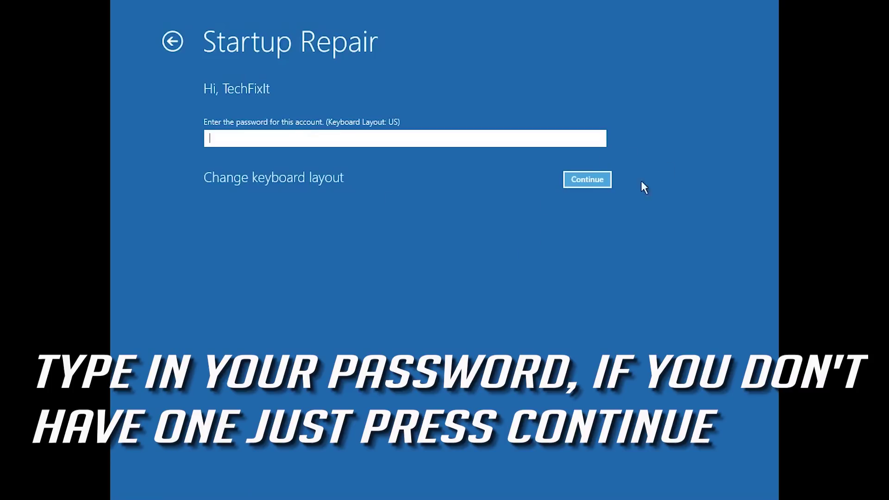
{"action": "left_click", "coordinate": [608, 179]}
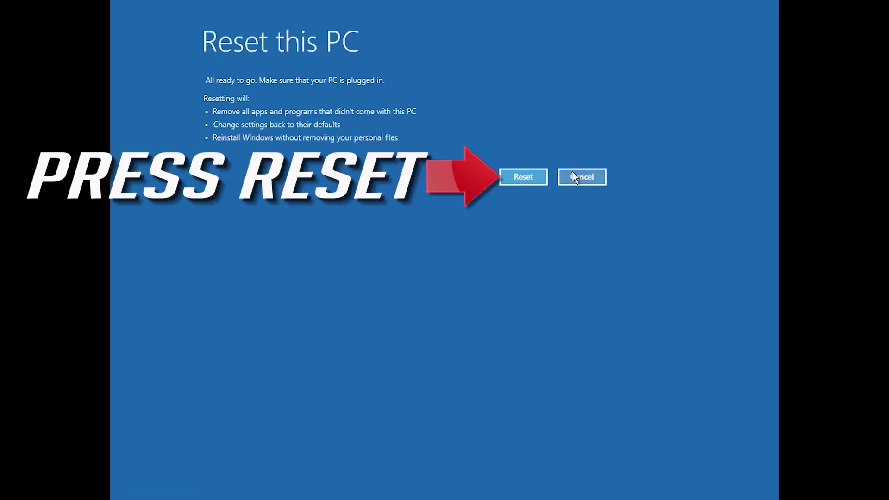
{"action": "left_click", "coordinate": [540, 176]}
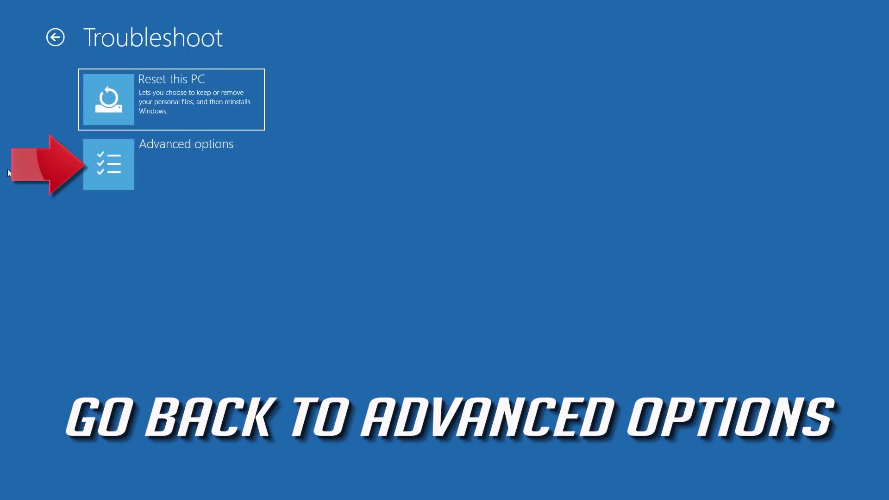
Open Command Prompt from the advanced troubleshooting options using the listed account without a password
{"action": "left_click", "coordinate": [179, 179]}
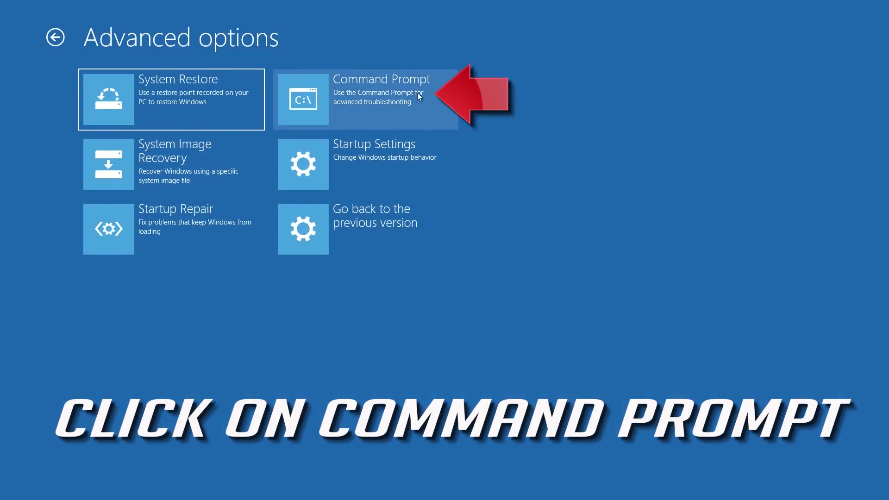
{"action": "left_click", "coordinate": [396, 90]}
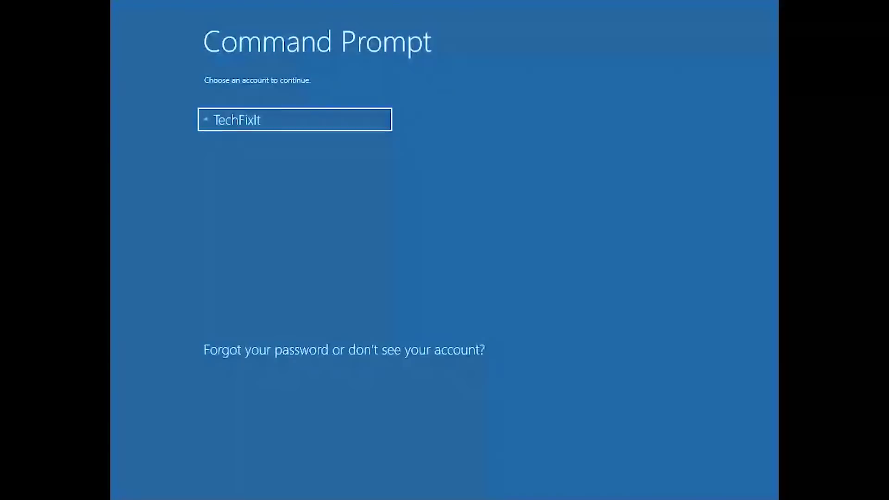
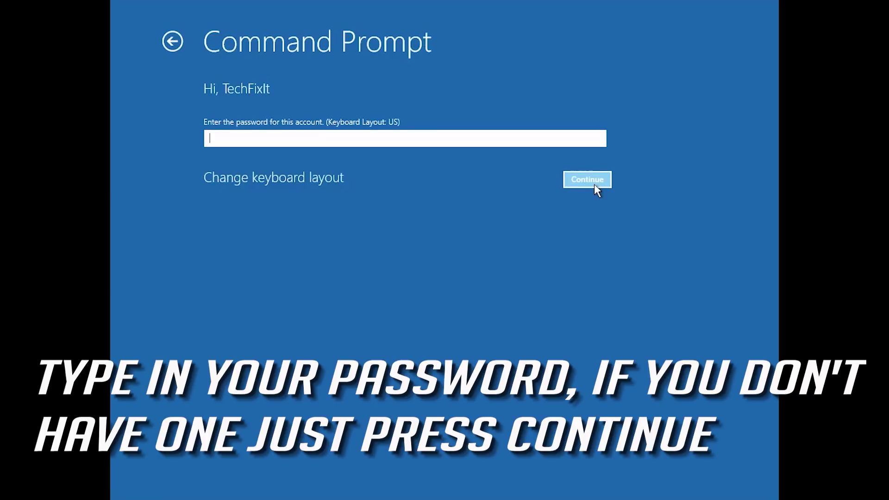
{"action": "left_click", "coordinate": [587, 180]}
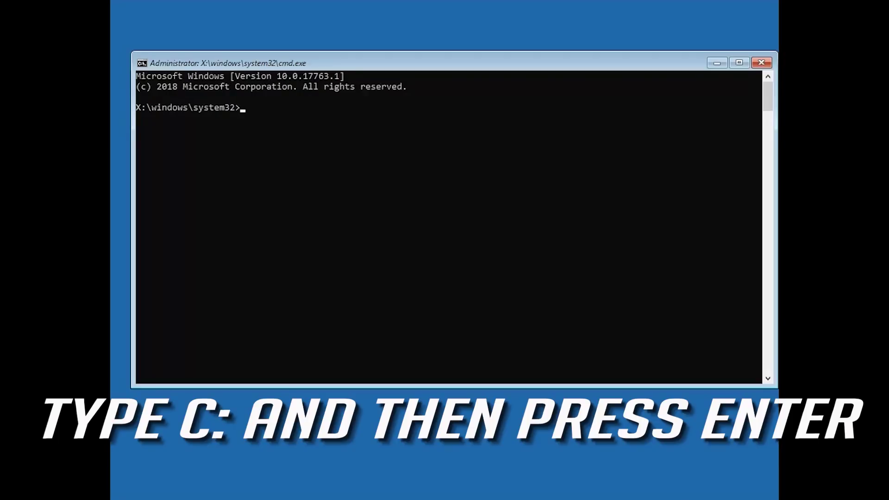
Switch to D:, go to \windows\system32\config, create the folder backup1 and copy all files into it with copy *.* backup1
{"action": "type", "text": "D:"}
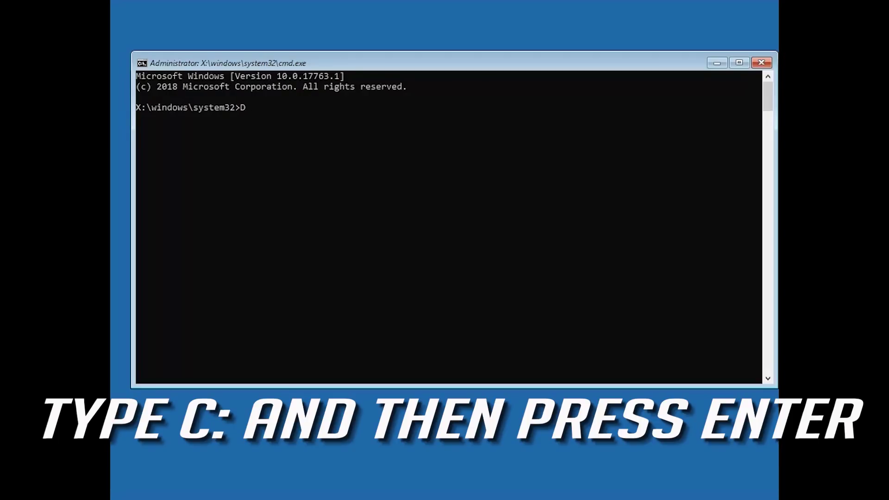
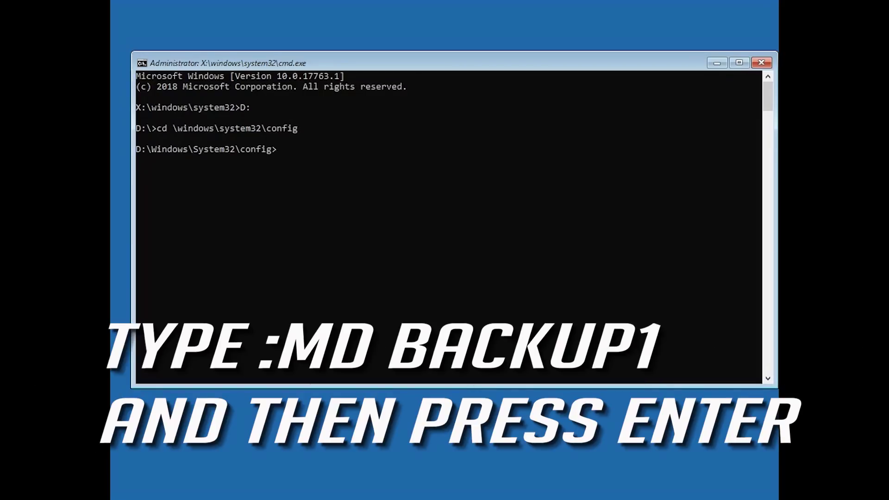
{"action": "type", "text": "MD backup1"}
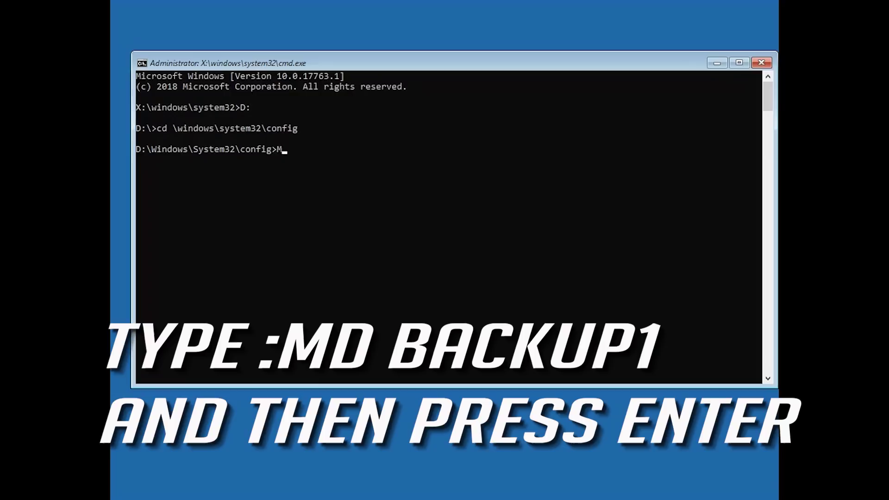
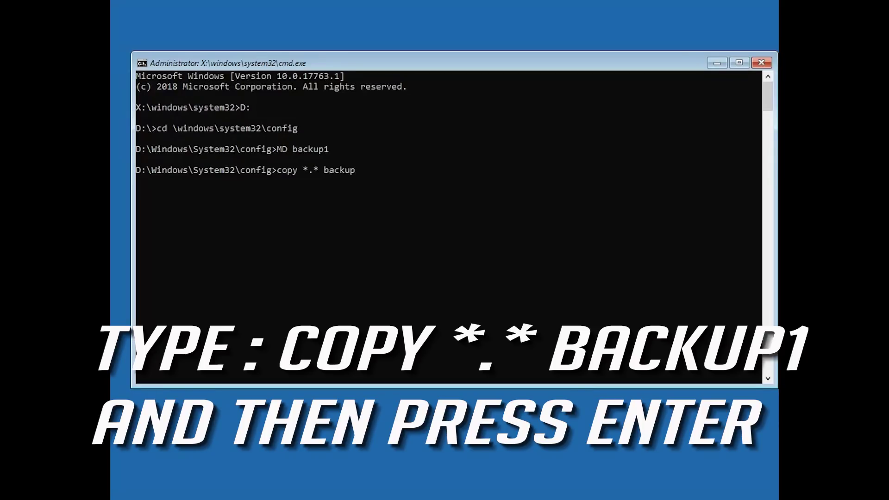
{"action": "key", "text": "Return"}
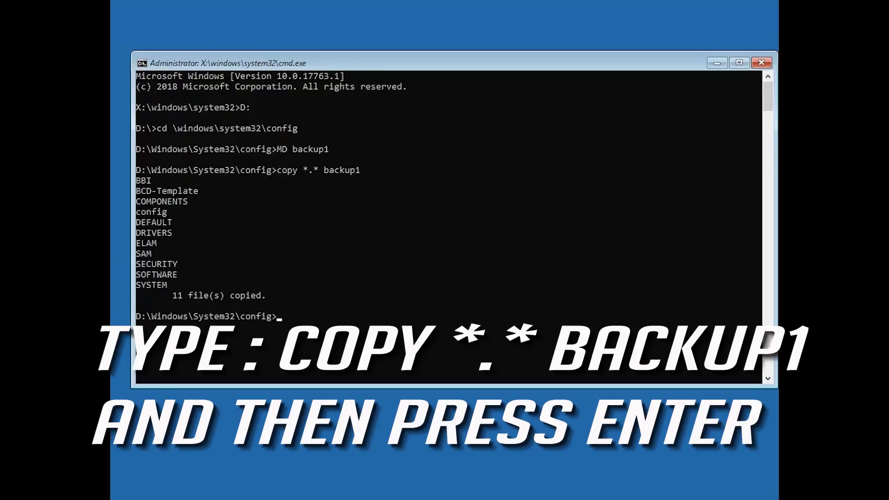
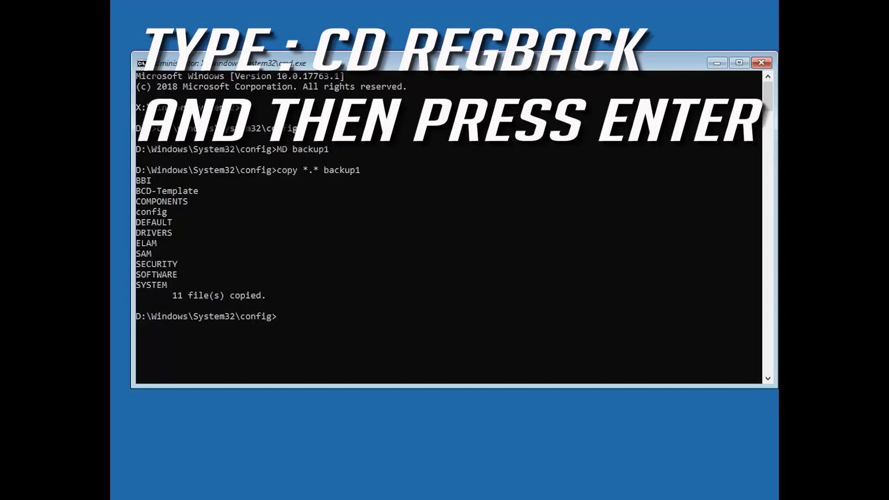
Change to the regback folder inside config and list its contents with dir
{"action": "type", "text": "CD regback"}
{"action": "key", "text": "Return"}
{"action": "type", "text": "dir"}
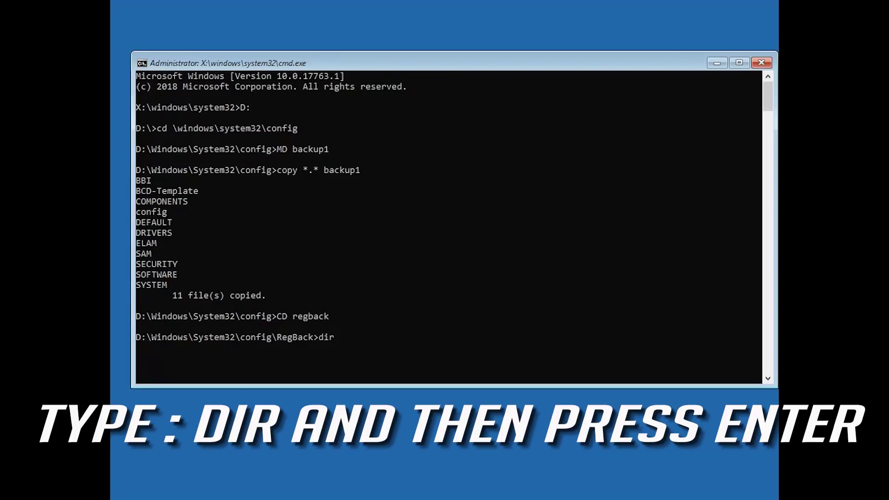
{"action": "key", "text": "Return"}
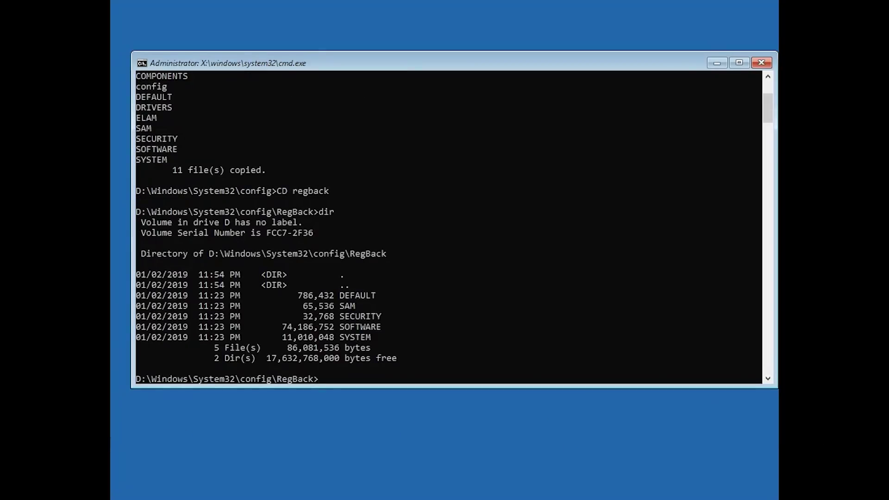
Copy all RegBack files to the parent folder with copy *.* .., answer all to overwrite, and exit the command console
{"action": "type", "text": "copy *.* .."}
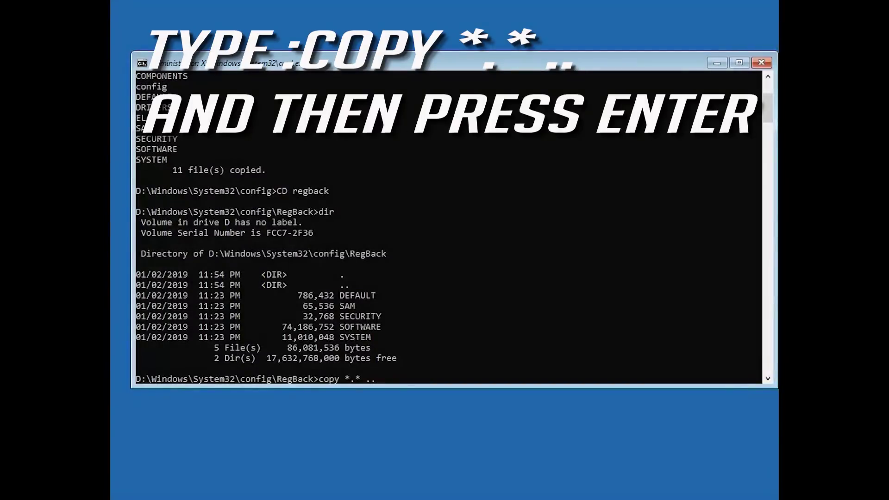
{"action": "key", "text": "Return"}
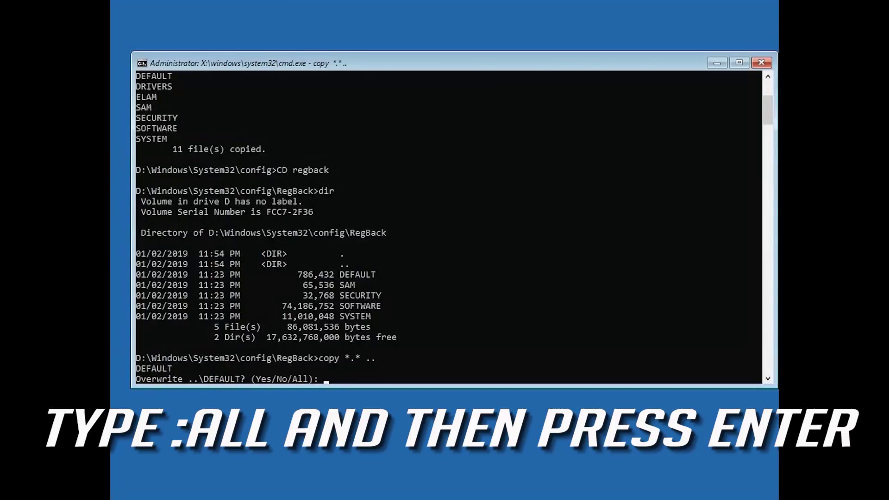
{"action": "type", "text": "all"}
{"action": "key", "text": "Return"}
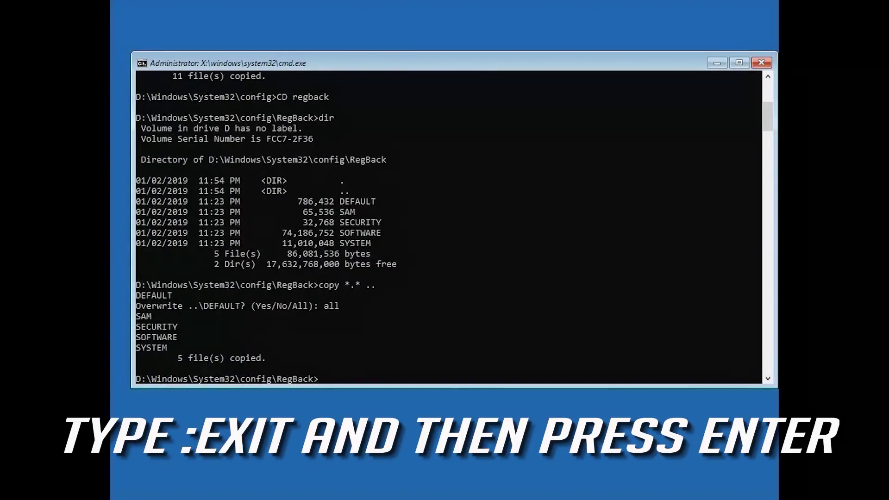
{"action": "type", "text": "exit"}
{"action": "key", "text": "Return"}
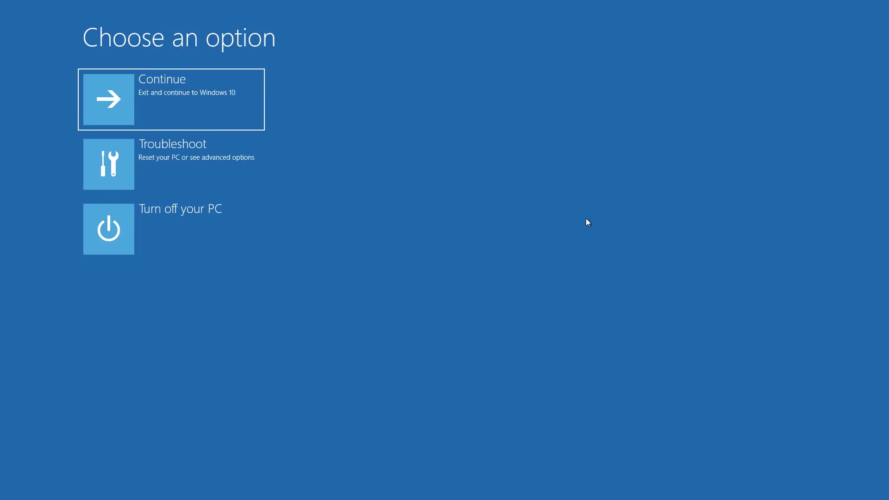